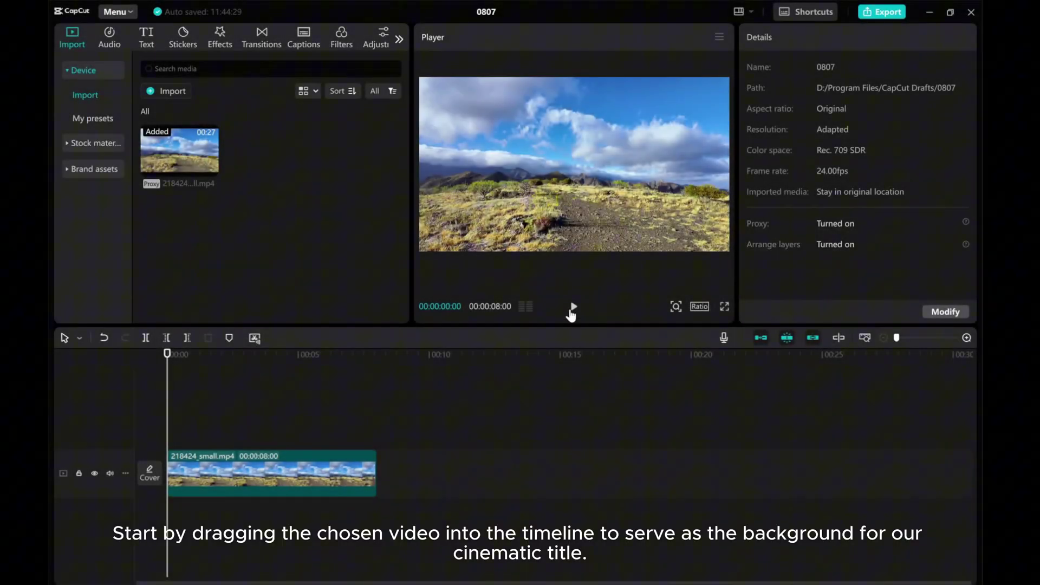
# Step: Preview the background landscape video, then return it to the first frame
pyautogui.click(572, 307)
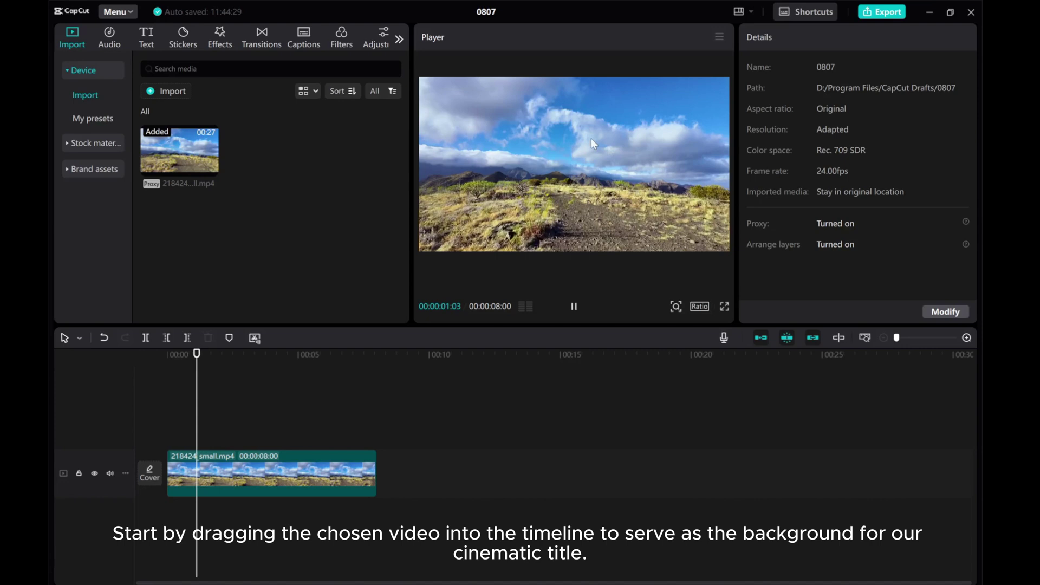
pyautogui.click(574, 307)
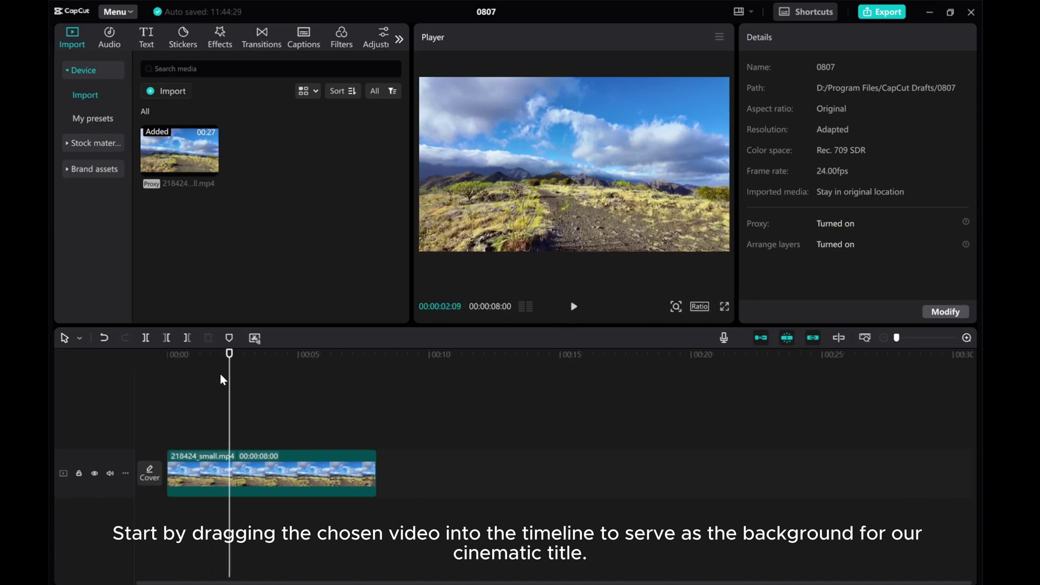
pyautogui.moveTo(229, 387); pyautogui.dragTo(167, 386)
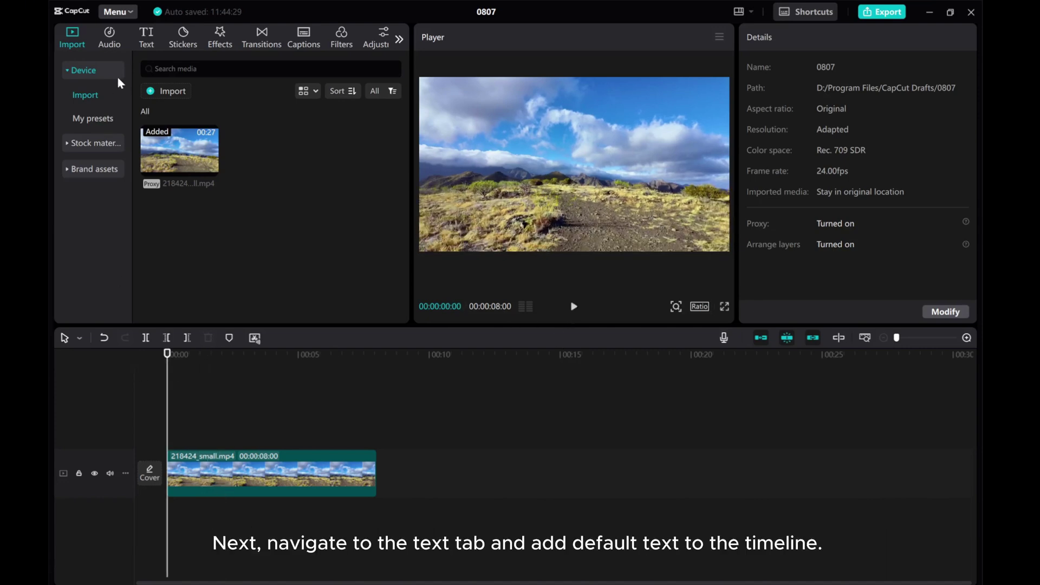
# Step: Add a Default text clip and replace its placeholder with 'capcut'
pyautogui.click(146, 38)
pyautogui.click(190, 122)
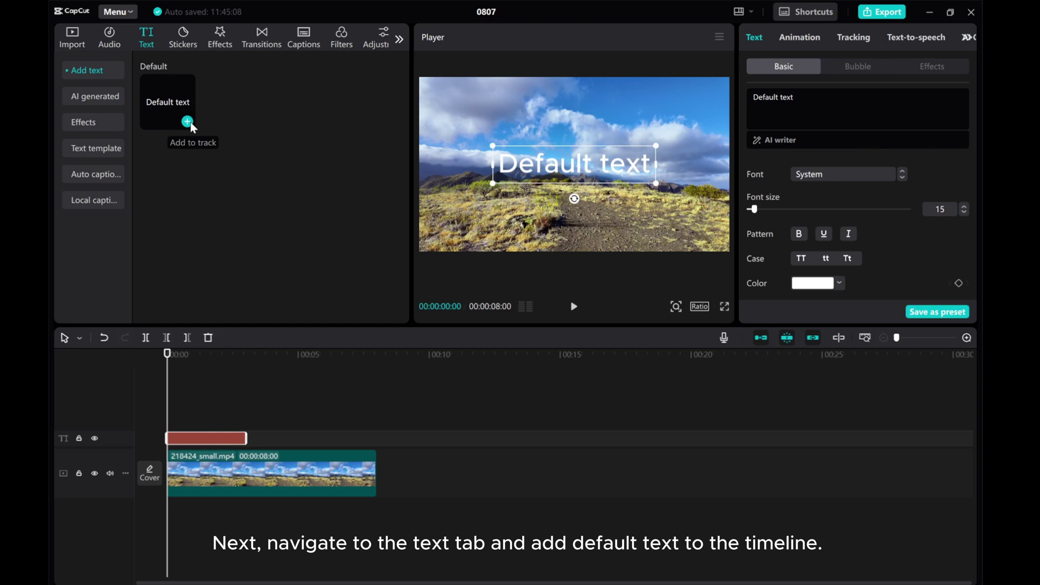
pyautogui.click(810, 100)
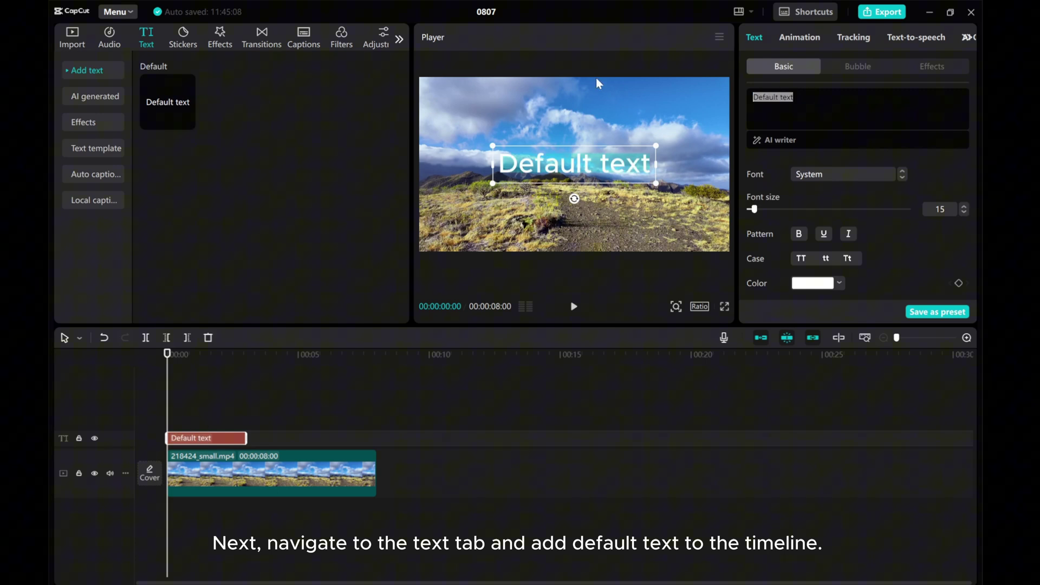
pyautogui.press('BackSpace')
pyautogui.write('capcut')
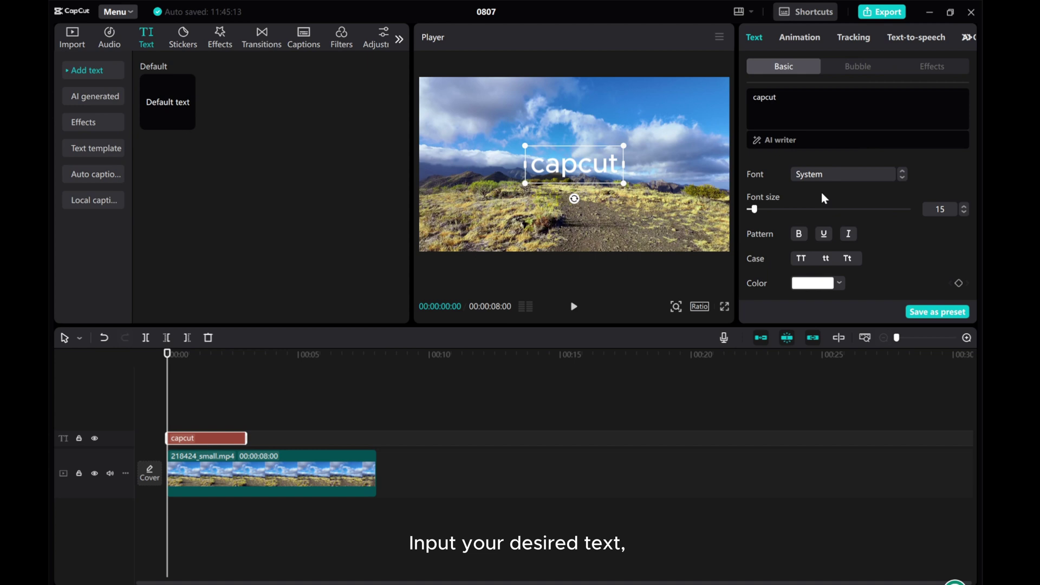
# Step: Make the title Impact, uppercase and bold at size 37, stretched to the full clip length
pyautogui.click(823, 174)
pyautogui.click(807, 197)
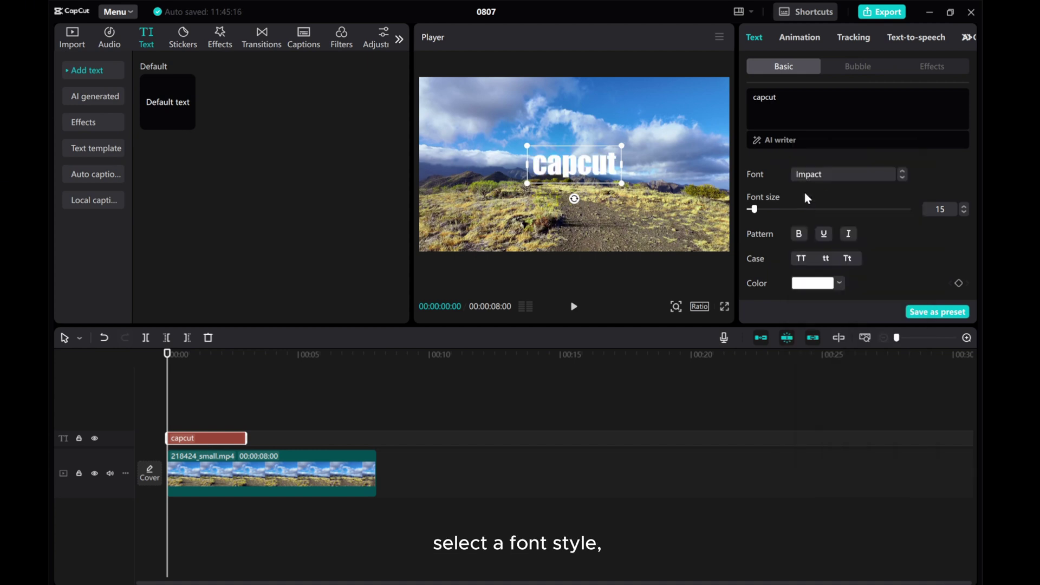
pyautogui.click(799, 258)
pyautogui.click(799, 233)
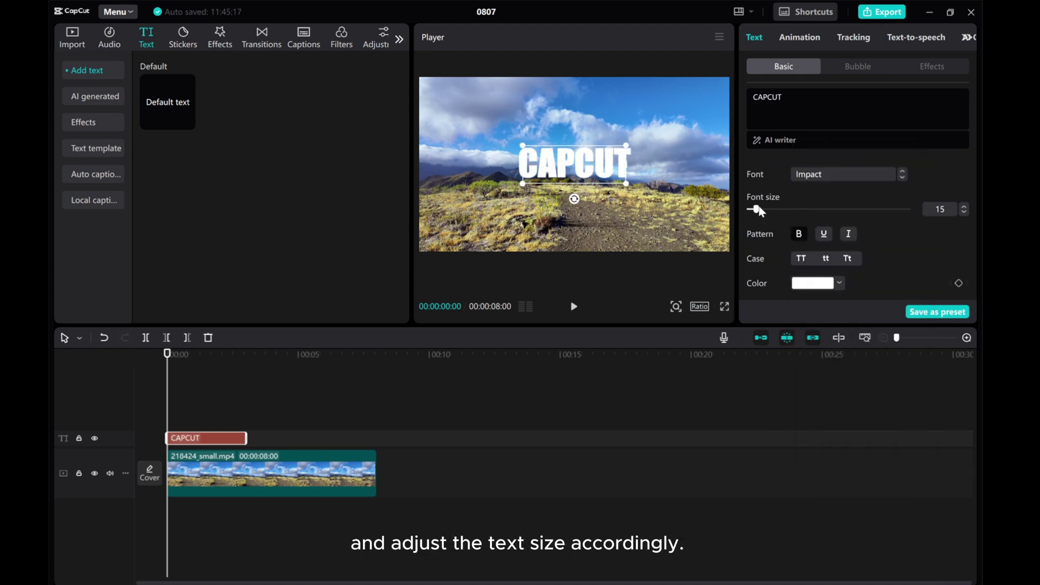
pyautogui.moveTo(758, 210); pyautogui.dragTo(767, 210)
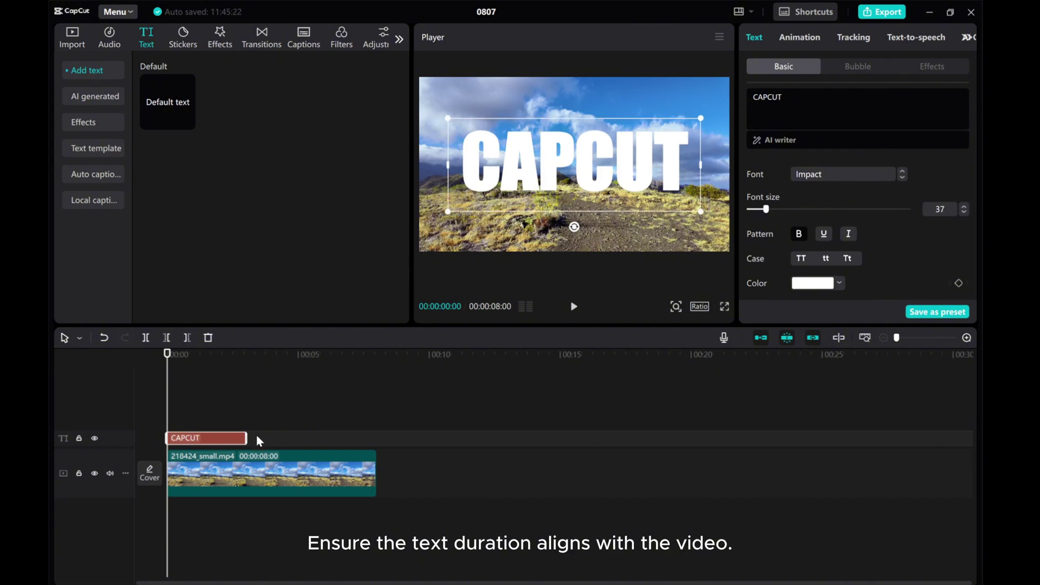
pyautogui.moveTo(245, 438); pyautogui.dragTo(377, 438)
# Step: Apply a Zoom In entrance animation to the CAPCUT title and set its duration to 1.5s
pyautogui.click(798, 38)
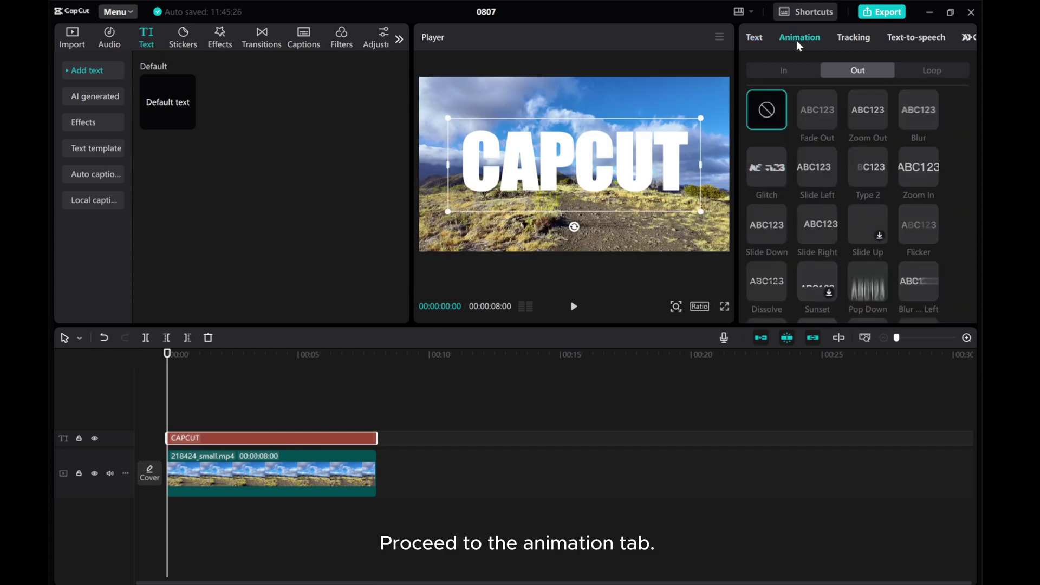
pyautogui.click(784, 70)
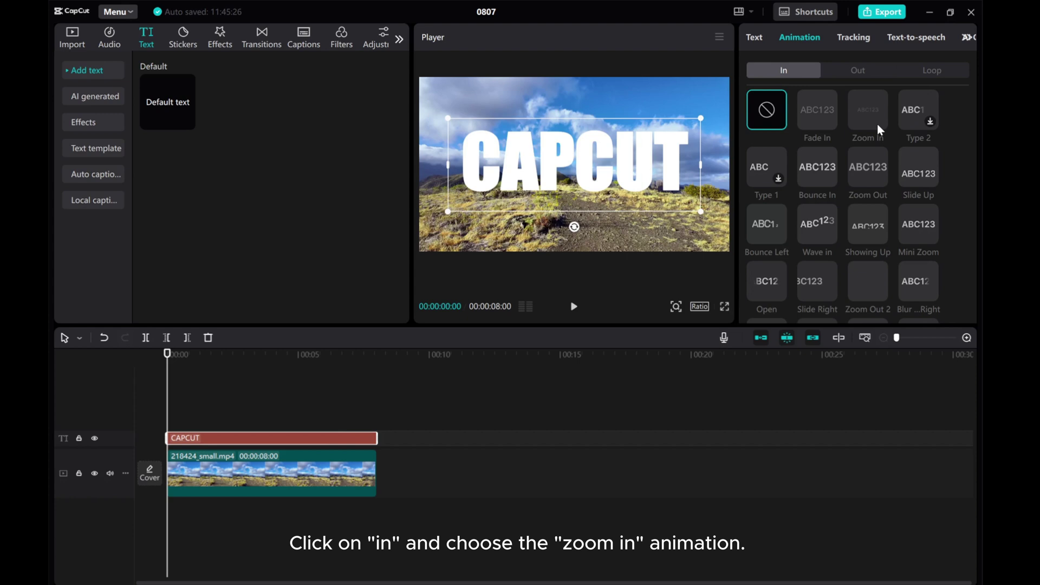
pyautogui.click(863, 113)
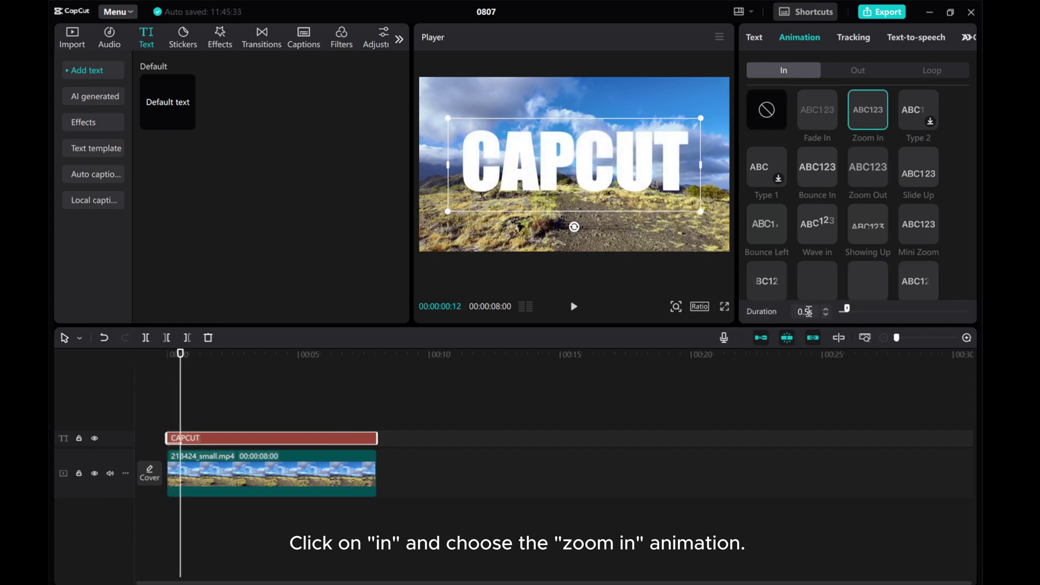
pyautogui.moveTo(847, 311); pyautogui.dragTo(856, 314)
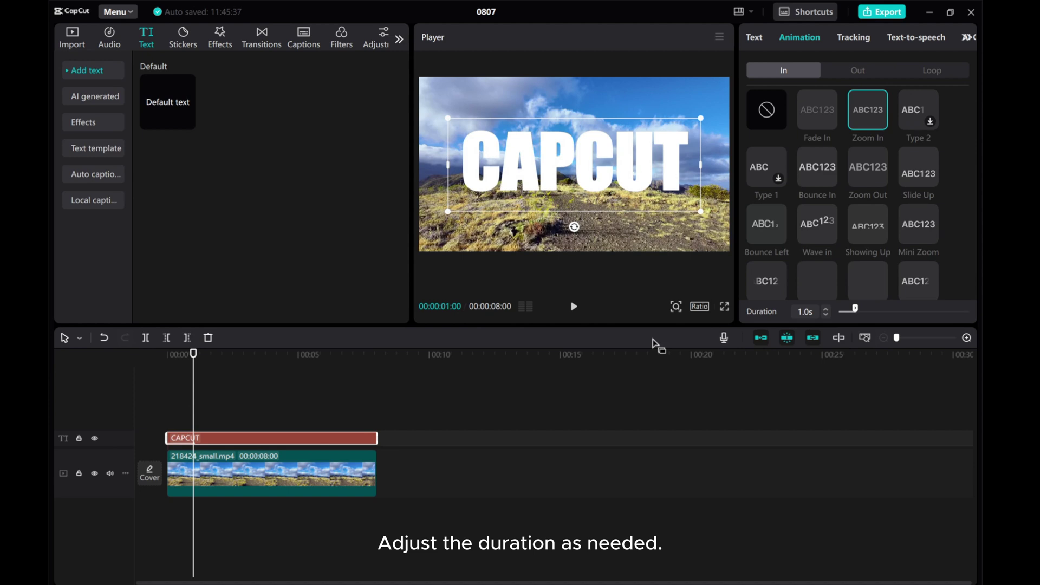
pyautogui.click(574, 307)
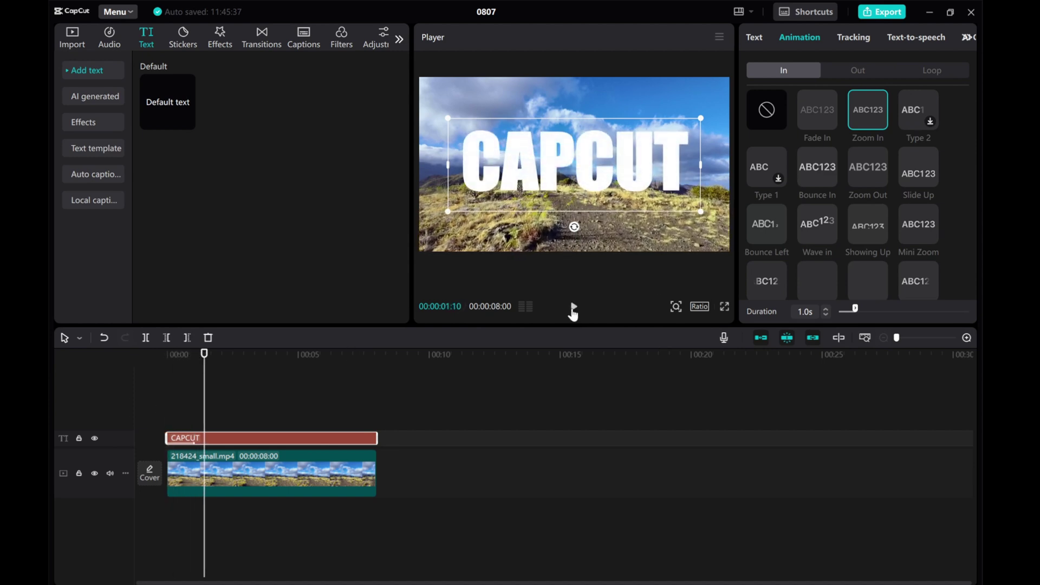
pyautogui.click(574, 307)
pyautogui.moveTo(854, 309); pyautogui.dragTo(864, 313)
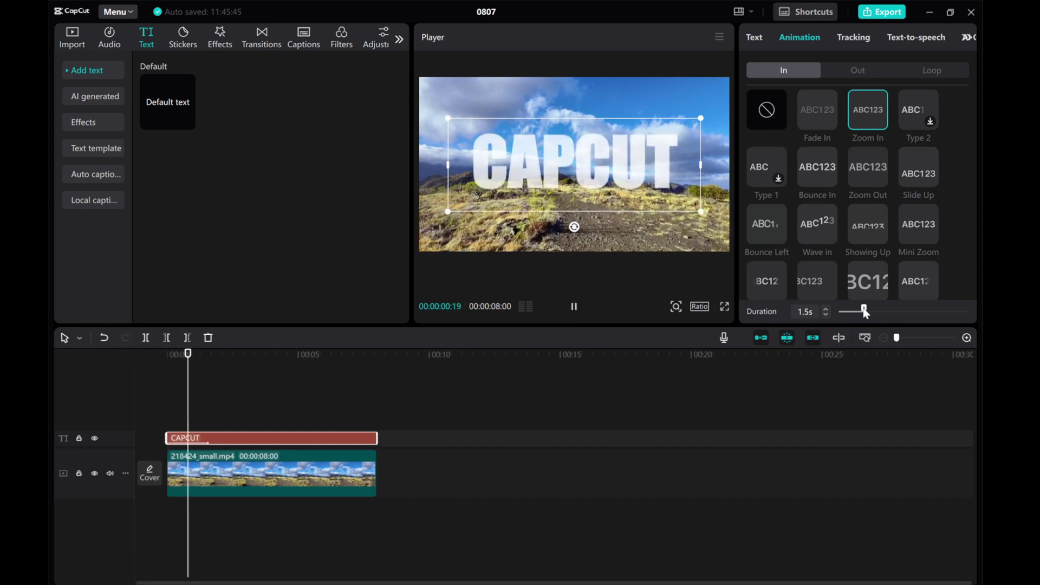
# Step: Set the title's exit animation to Zoom Out at 1.5s, then scrub back to the start
pyautogui.click(872, 71)
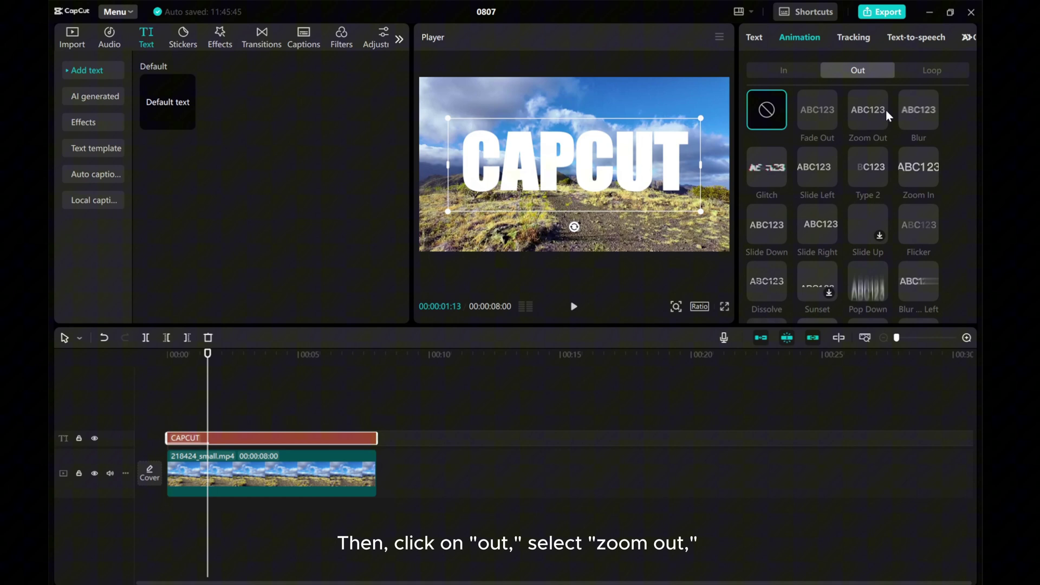
pyautogui.click(816, 111)
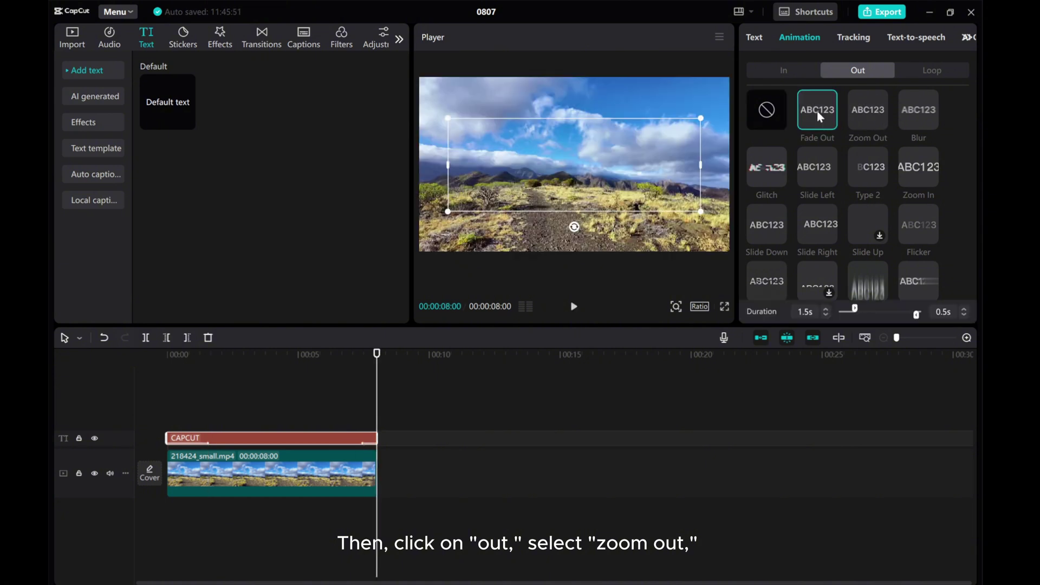
pyautogui.click(869, 113)
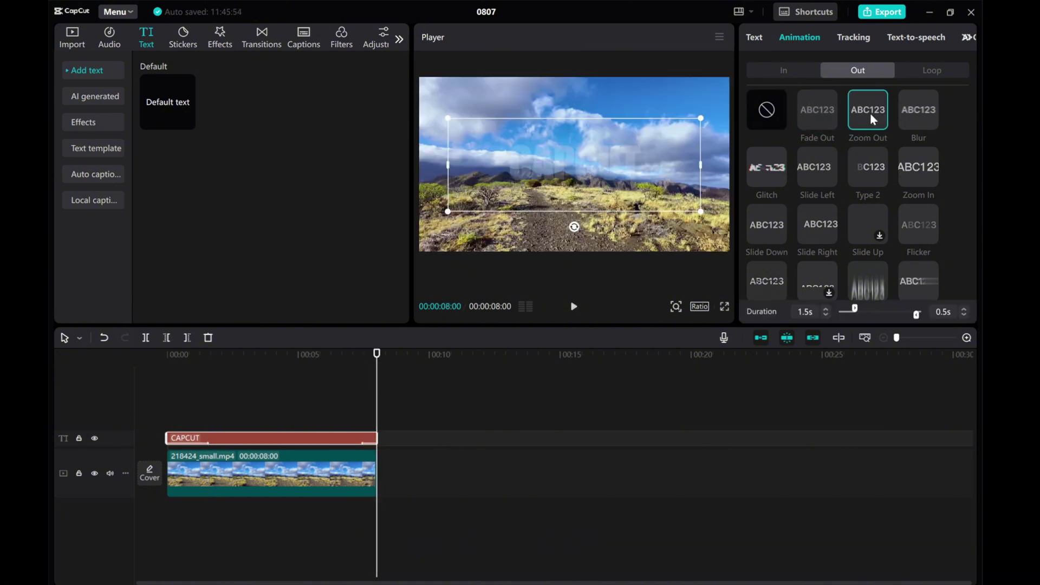
pyautogui.moveTo(913, 316); pyautogui.dragTo(906, 320)
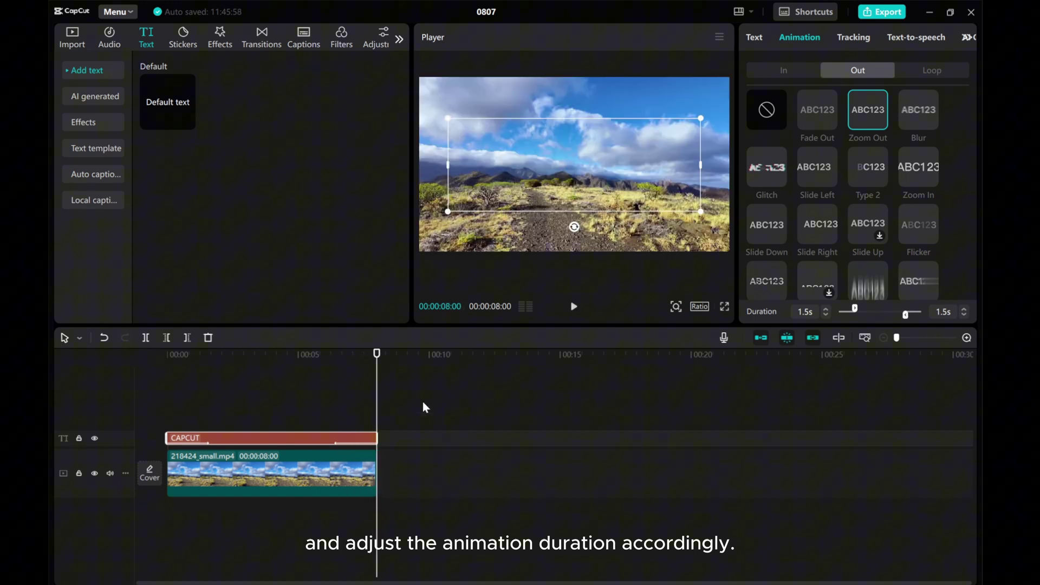
pyautogui.moveTo(377, 401); pyautogui.dragTo(150, 384)
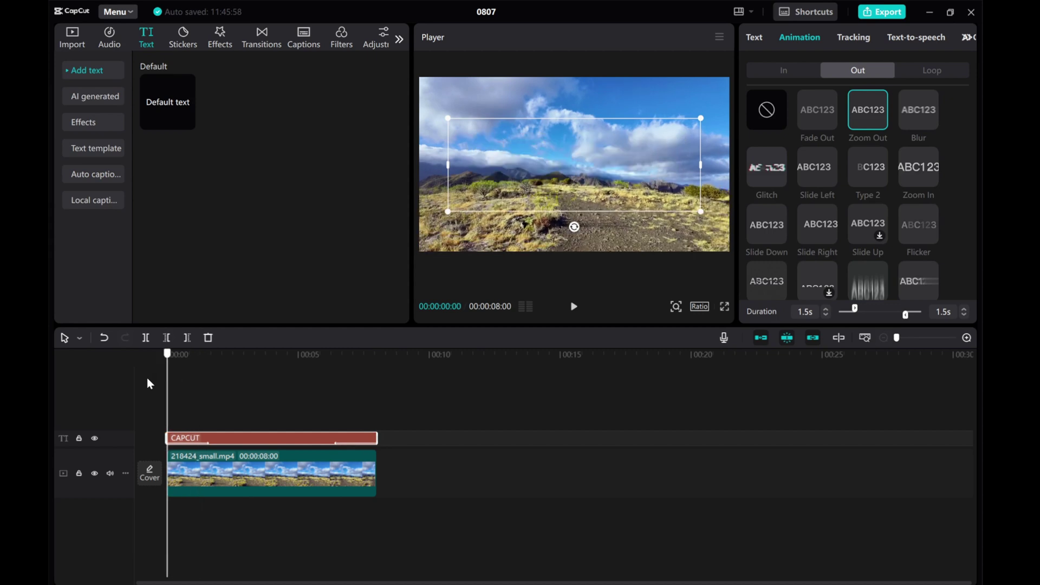
# Step: Copy the CAPCUT text clip and paste a duplicate onto a new track above it
pyautogui.rightClick(223, 438)
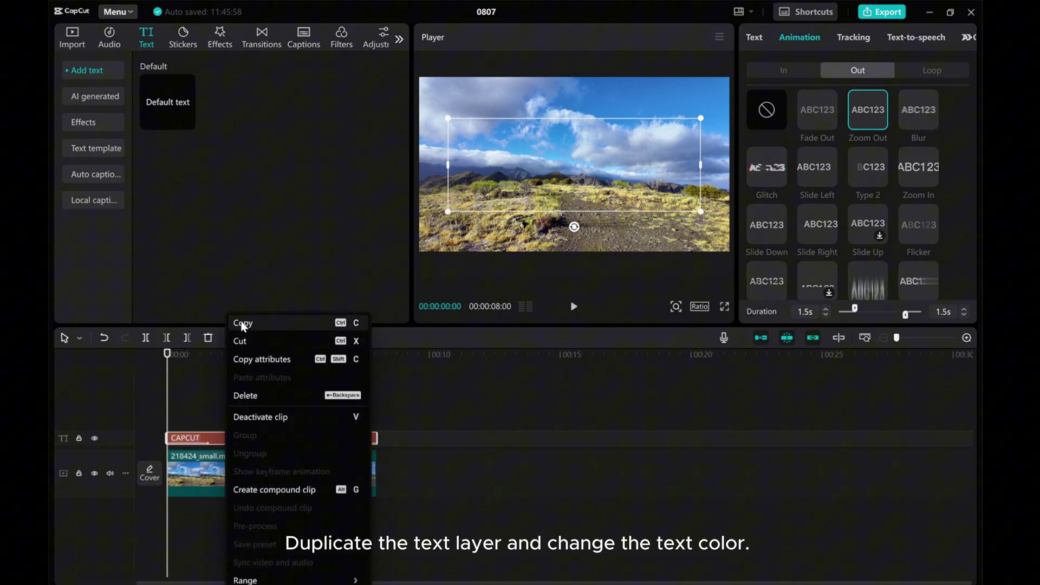
pyautogui.click(241, 323)
pyautogui.rightClick(186, 411)
pyautogui.click(204, 421)
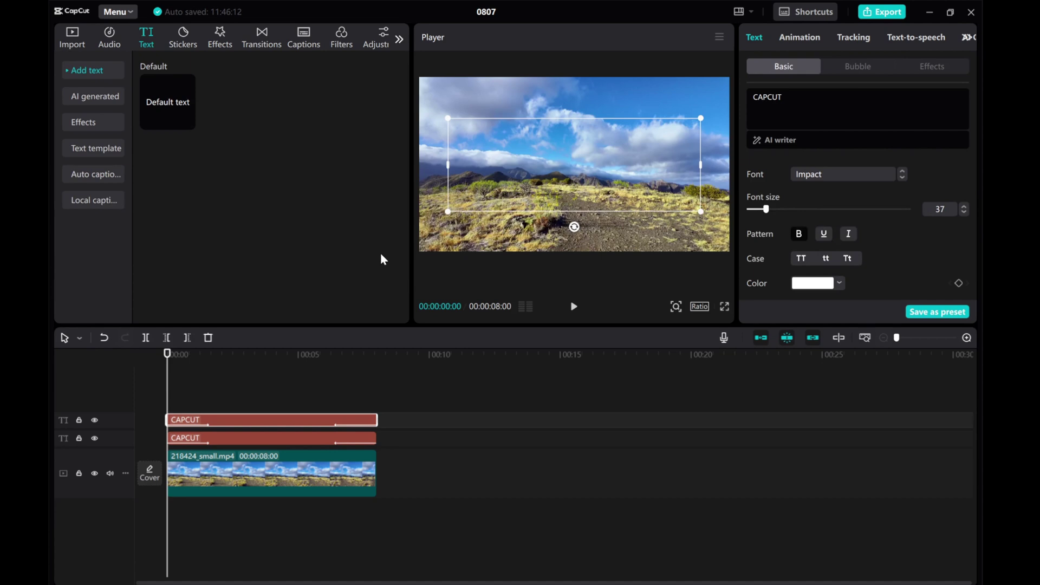
# Step: Color the duplicate CAPCUT title orange (FF8000)
pyautogui.moveTo(171, 396); pyautogui.dragTo(248, 397)
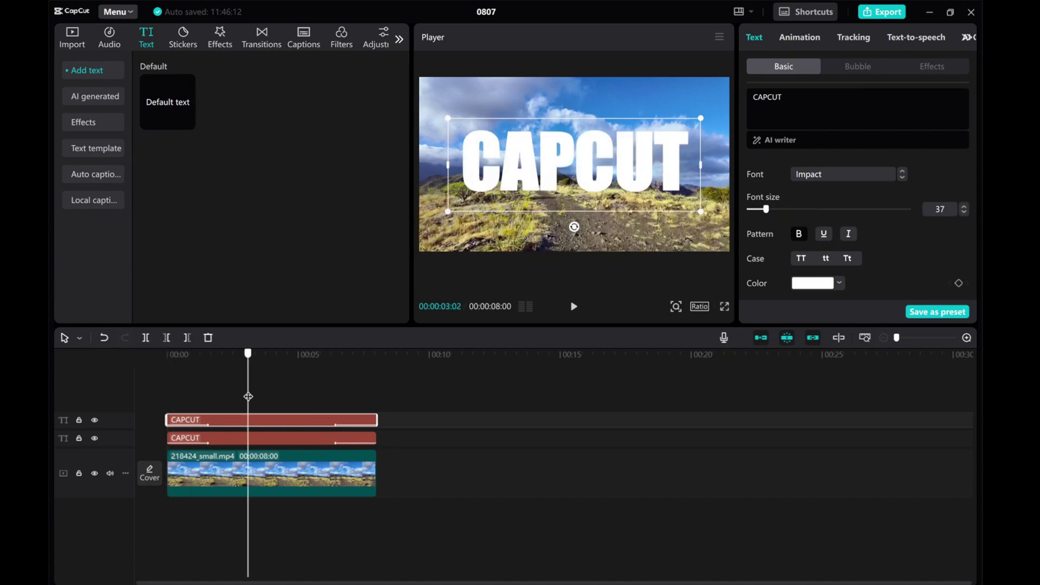
pyautogui.scroll(-2, 799, 250)
pyautogui.click(814, 238)
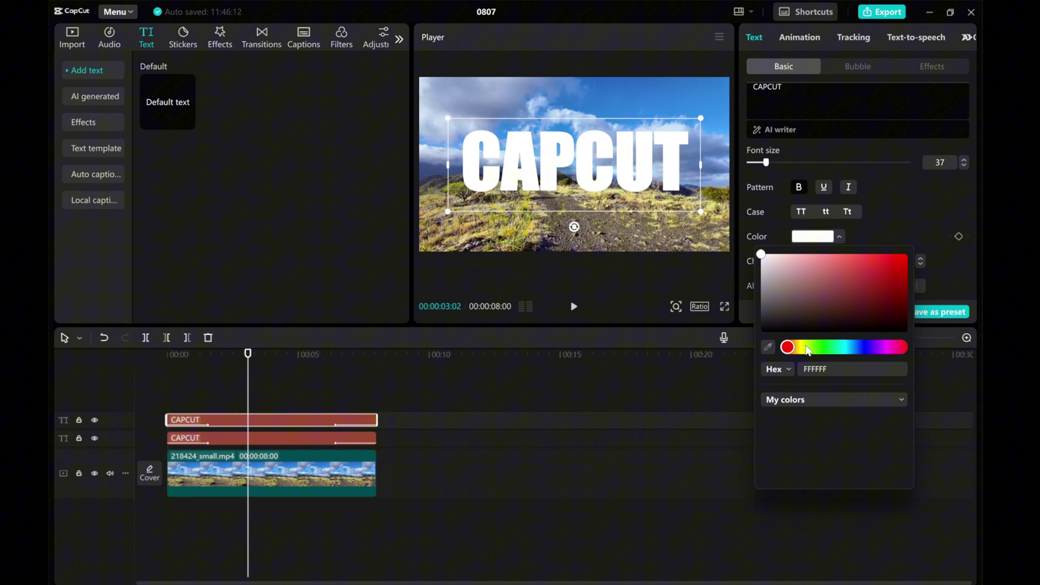
pyautogui.click(868, 421)
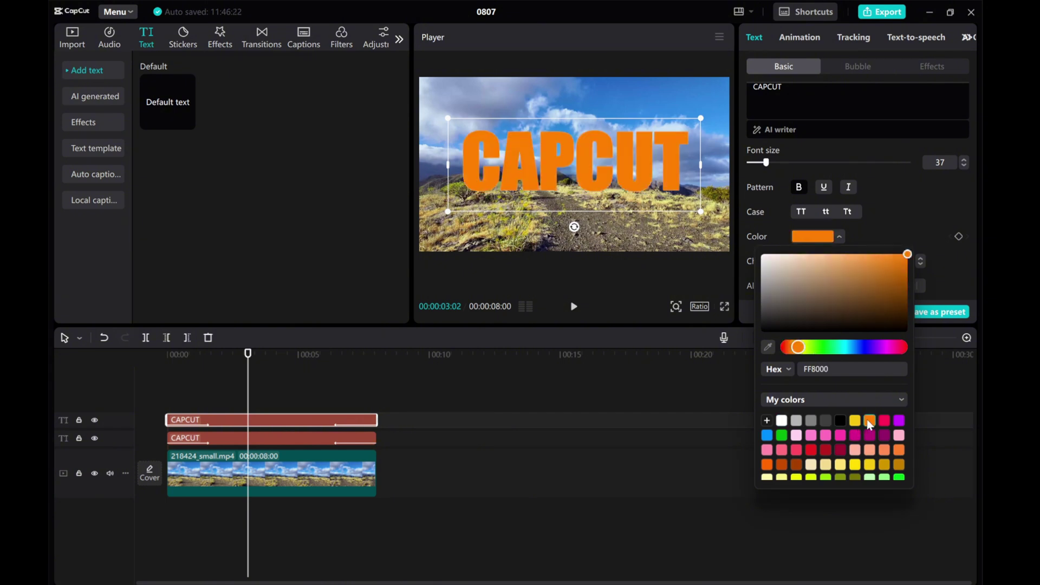
pyautogui.click(854, 421)
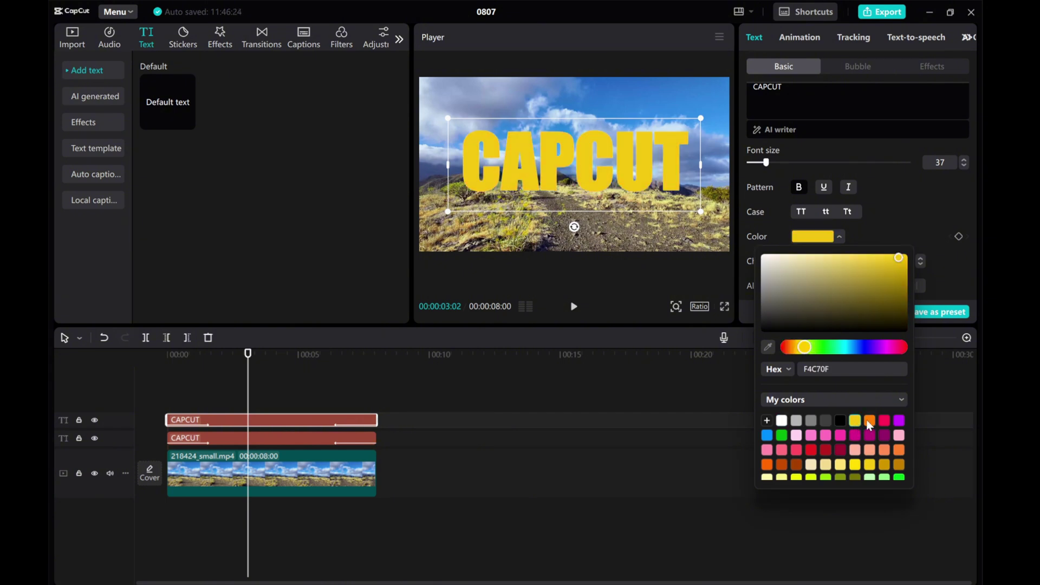
pyautogui.click(869, 421)
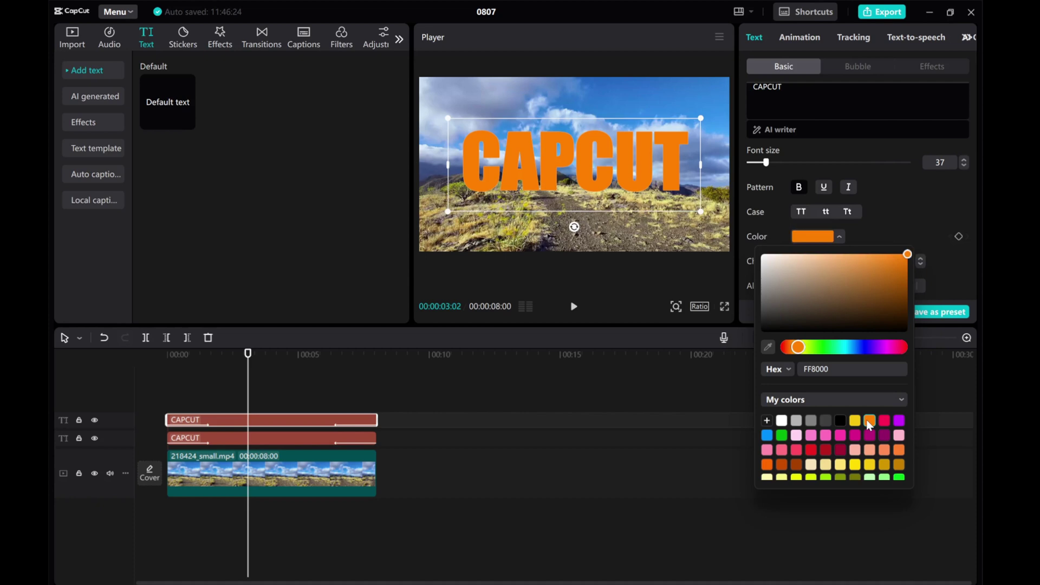
# Step: Turn the orange top clip and then the white CAPCUT clip each into a compound clip
pyautogui.click(268, 424)
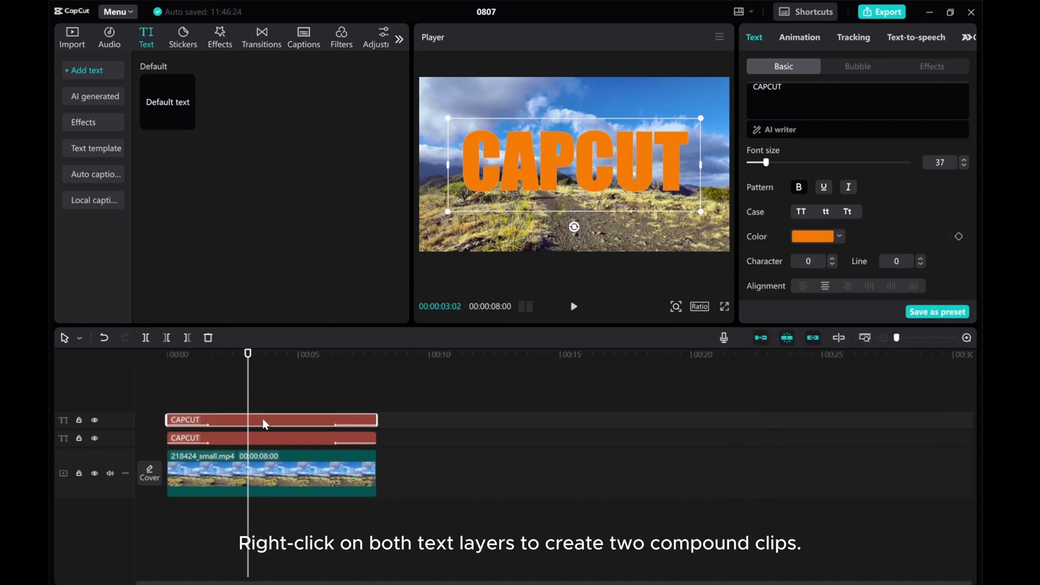
pyautogui.moveTo(245, 399); pyautogui.dragTo(217, 405)
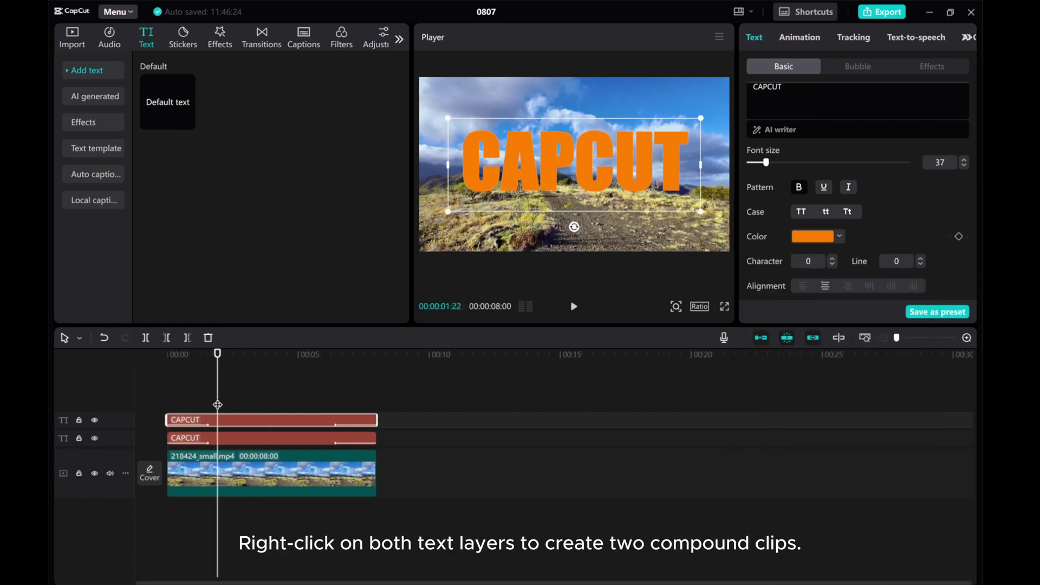
pyautogui.rightClick(245, 422)
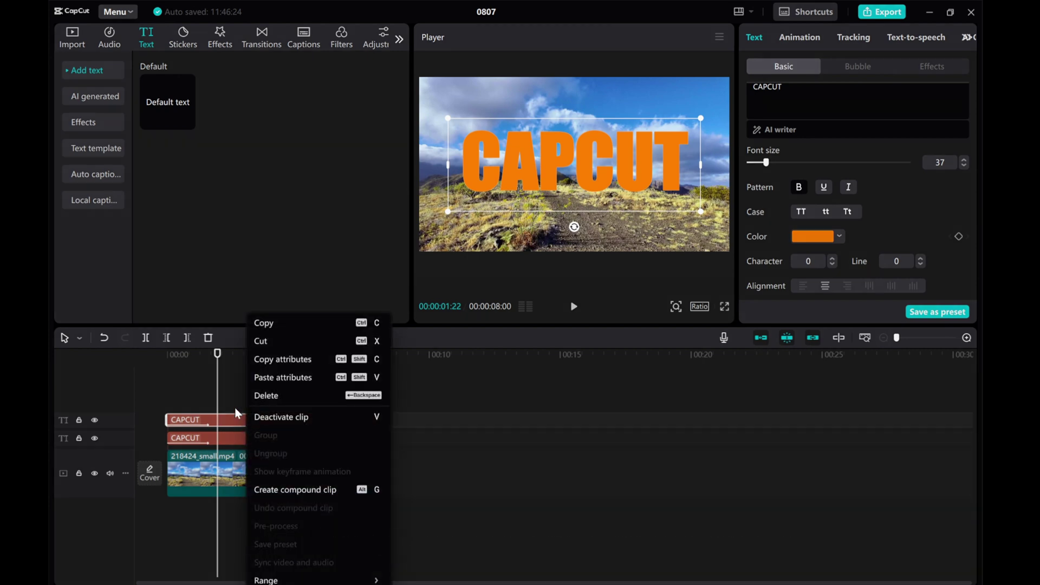
pyautogui.click(266, 490)
pyautogui.click(240, 446)
pyautogui.rightClick(241, 445)
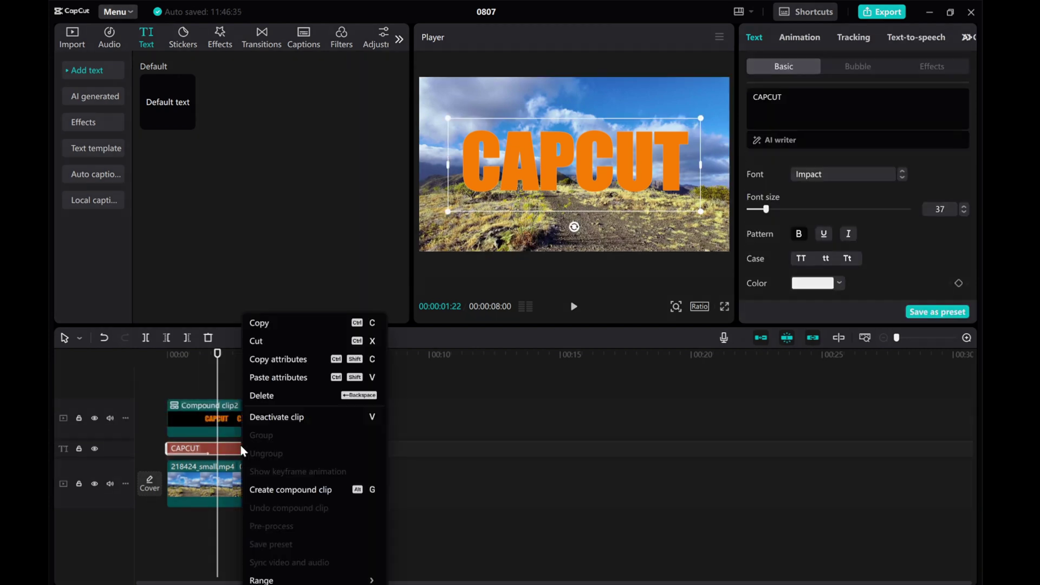
pyautogui.click(271, 489)
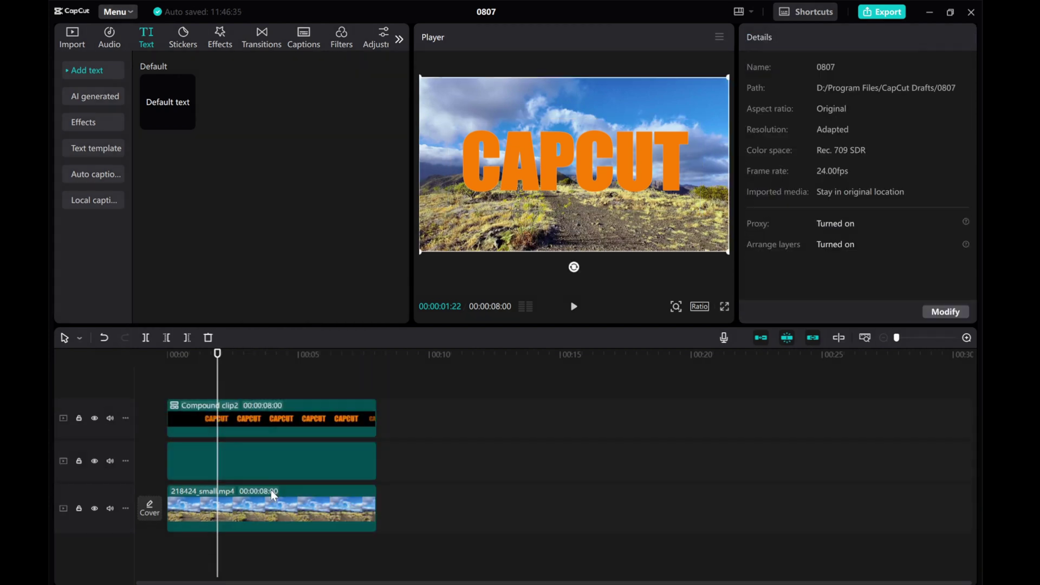
# Step: Add a reversed Mirror mask to the orange Compound clip2, tilted to -47° at size 312
pyautogui.click(231, 415)
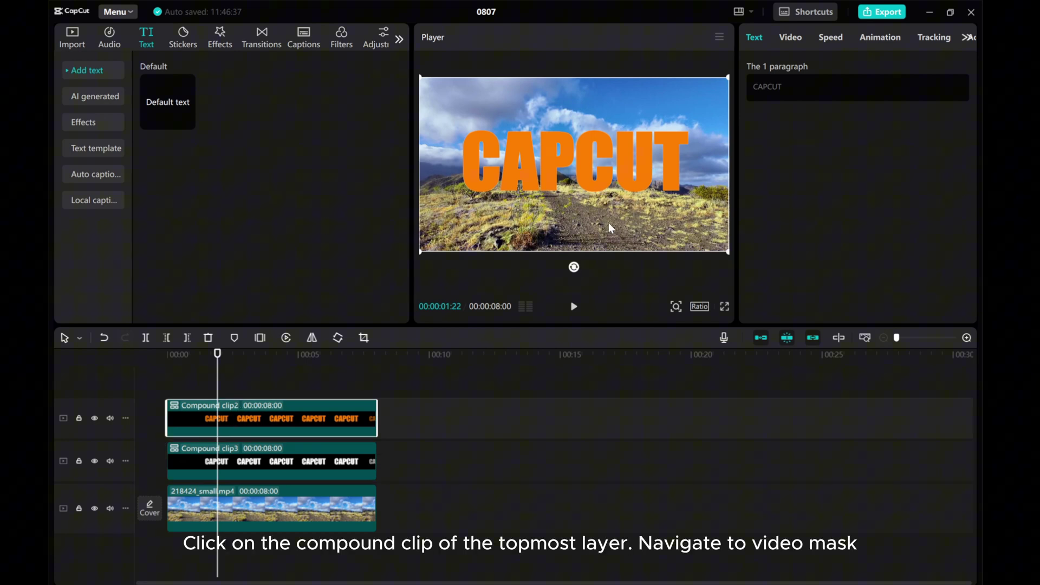
pyautogui.click(791, 39)
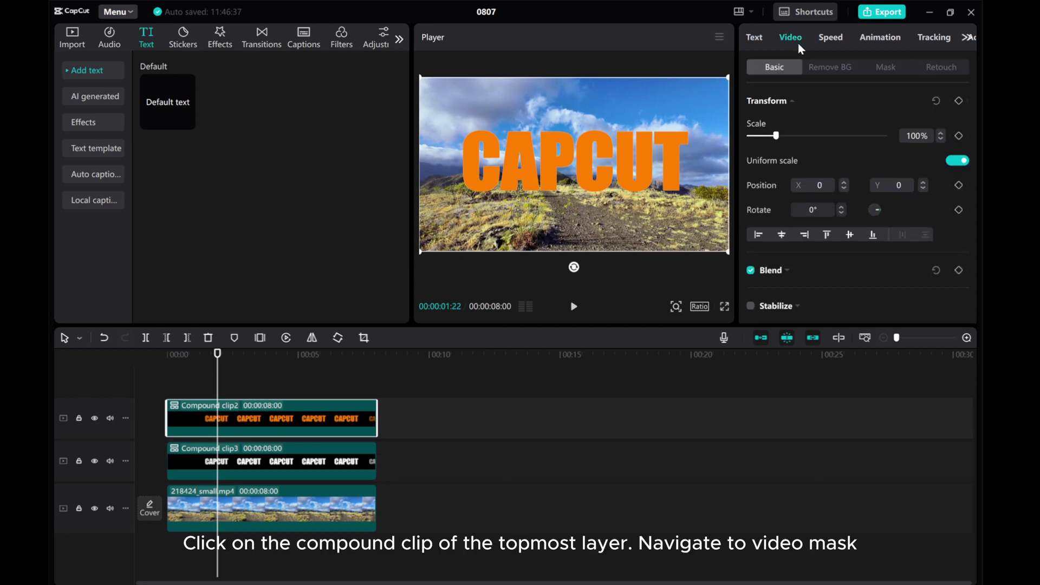
pyautogui.click(888, 67)
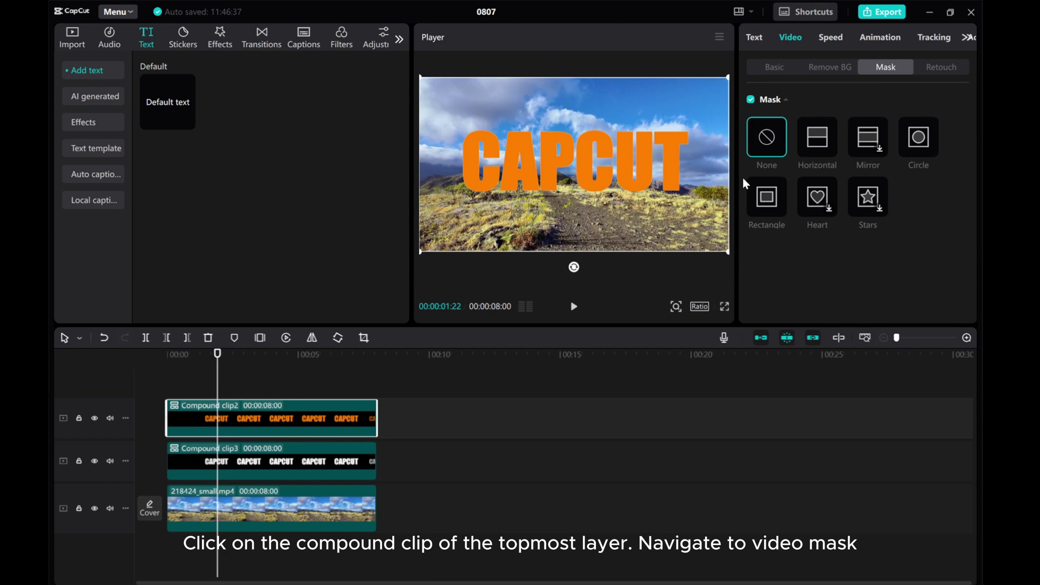
pyautogui.click(872, 144)
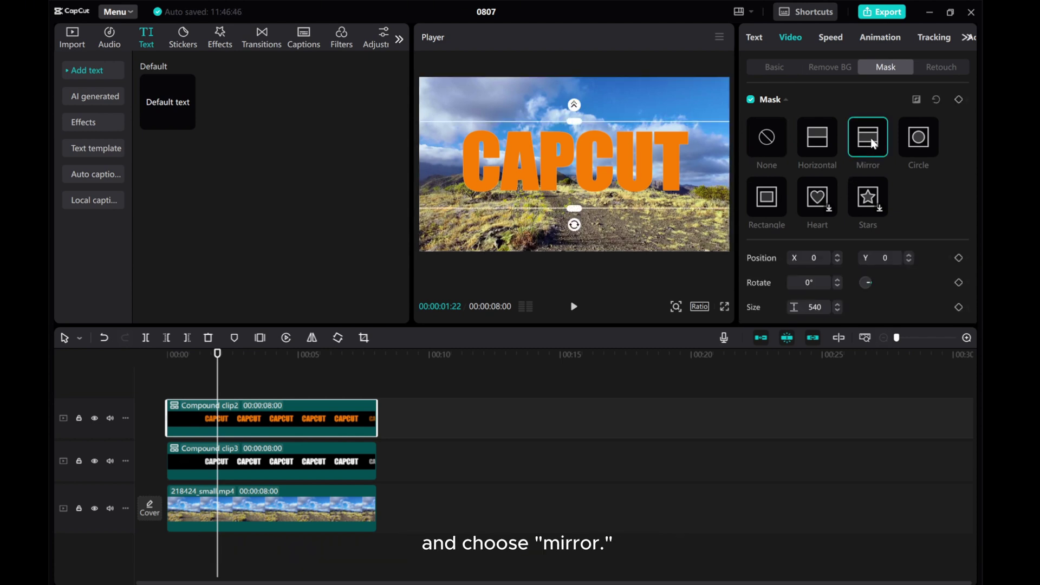
pyautogui.moveTo(562, 225); pyautogui.dragTo(583, 189)
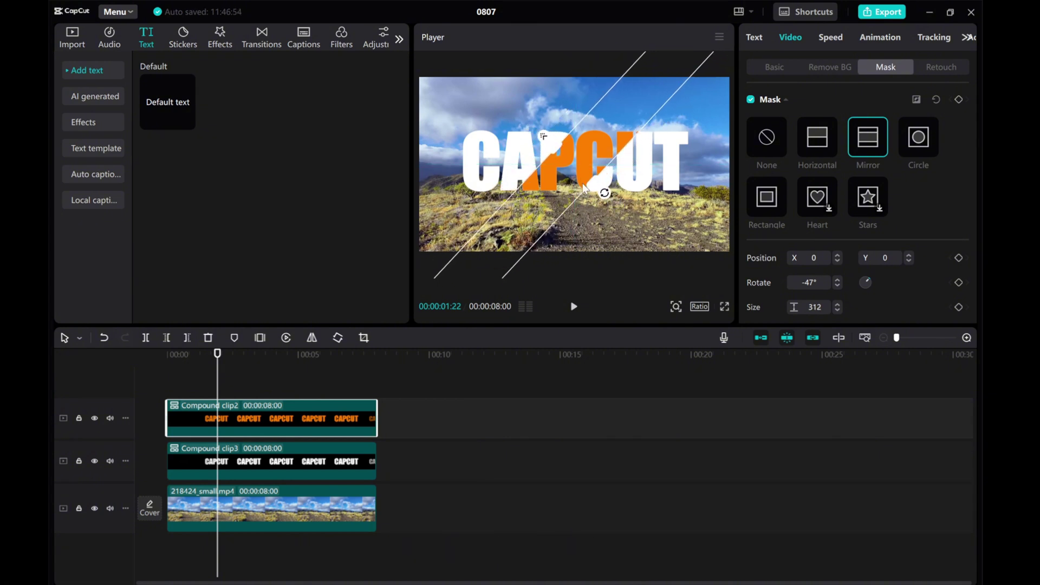
pyautogui.click(916, 100)
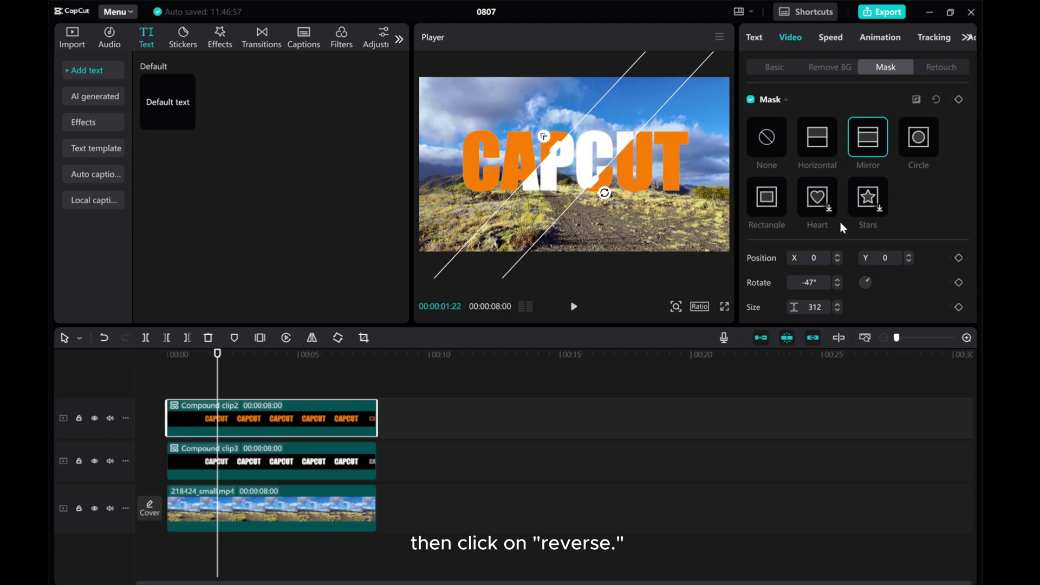
pyautogui.scroll(-2, 834, 226)
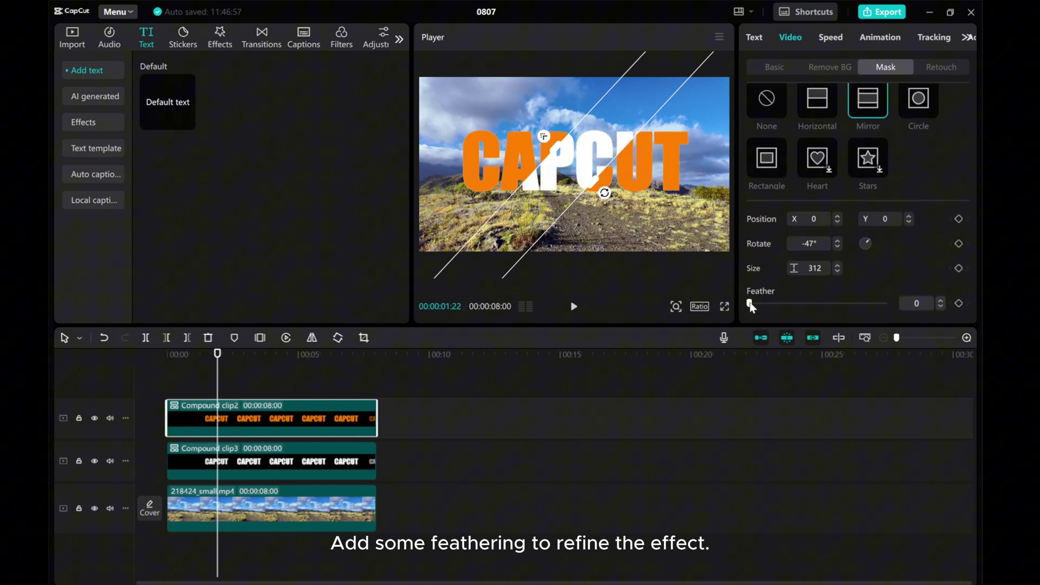
# Step: Set the mirror mask's Feather to 25
pyautogui.moveTo(750, 305); pyautogui.dragTo(783, 304)
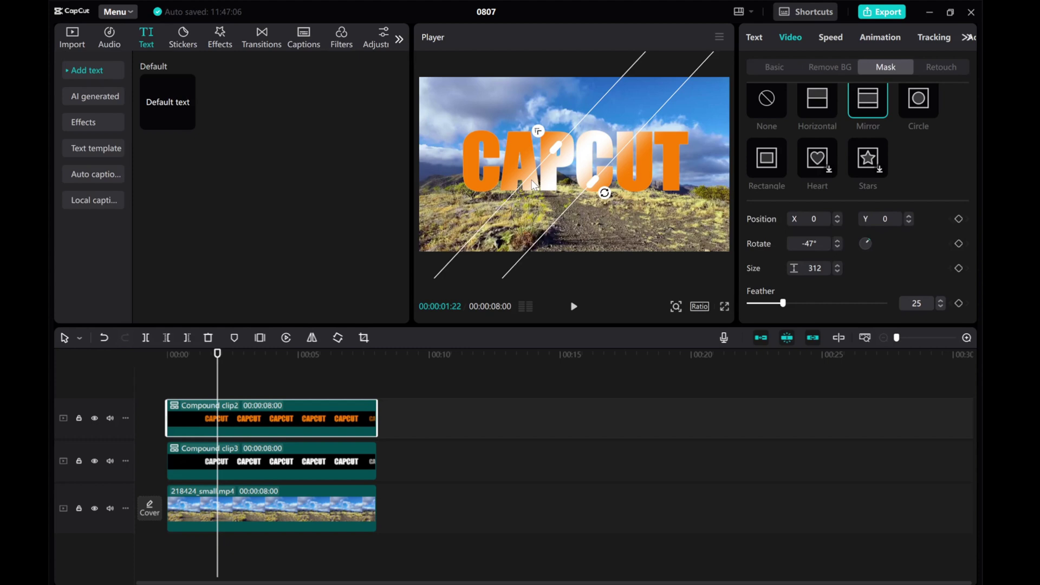
# Step: At 00:02, place the mask band at X -803, Y 330 and keyframe it, then move toward 00:06
pyautogui.moveTo(218, 374)
pyautogui.mouseDown()
pyautogui.moveTo(165, 375)
pyautogui.moveTo(220, 372)
pyautogui.mouseUp()
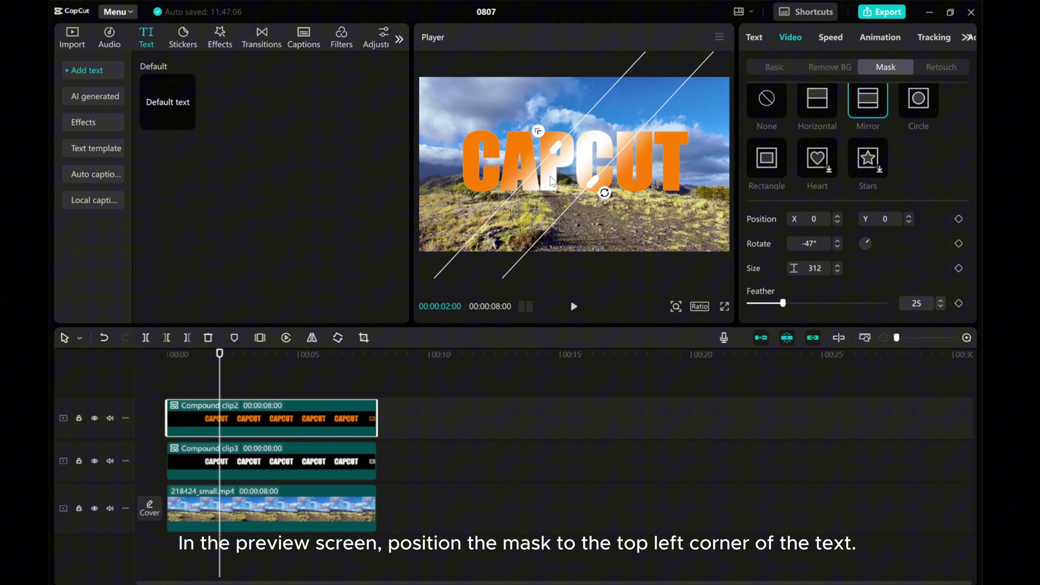
pyautogui.moveTo(592, 185); pyautogui.dragTo(423, 156)
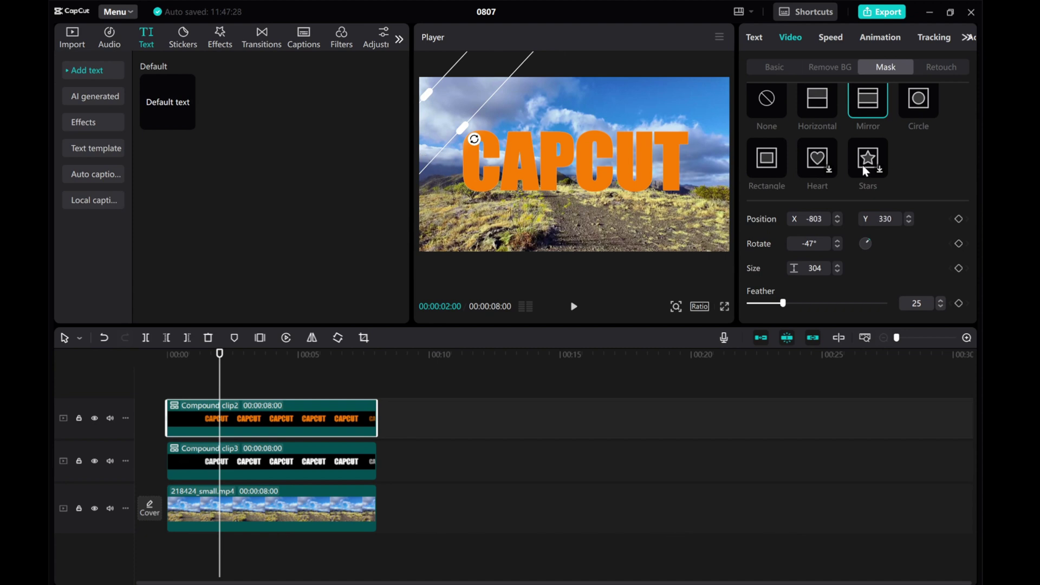
pyautogui.scroll(1, 908, 190)
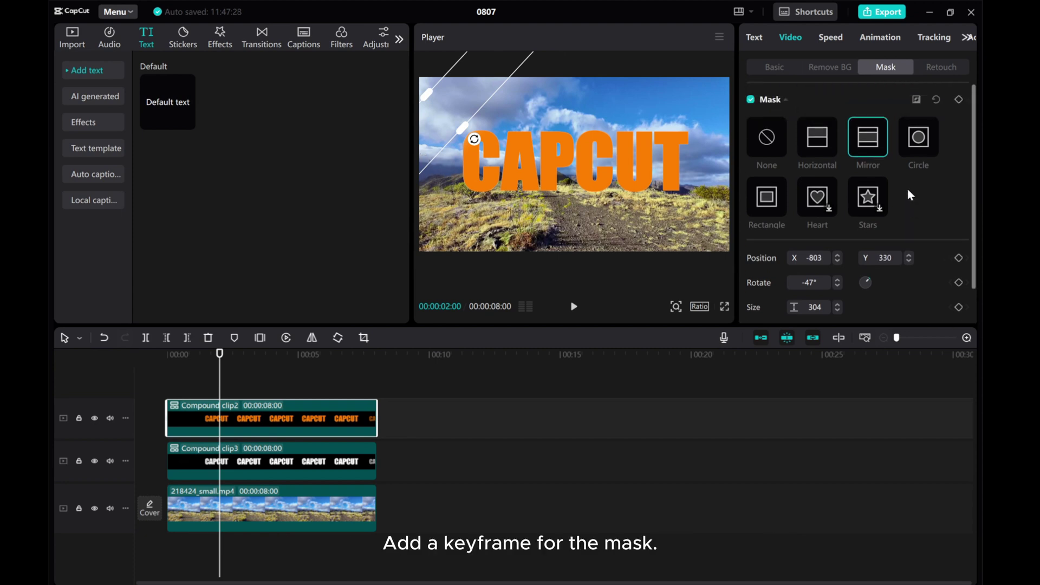
pyautogui.click(959, 100)
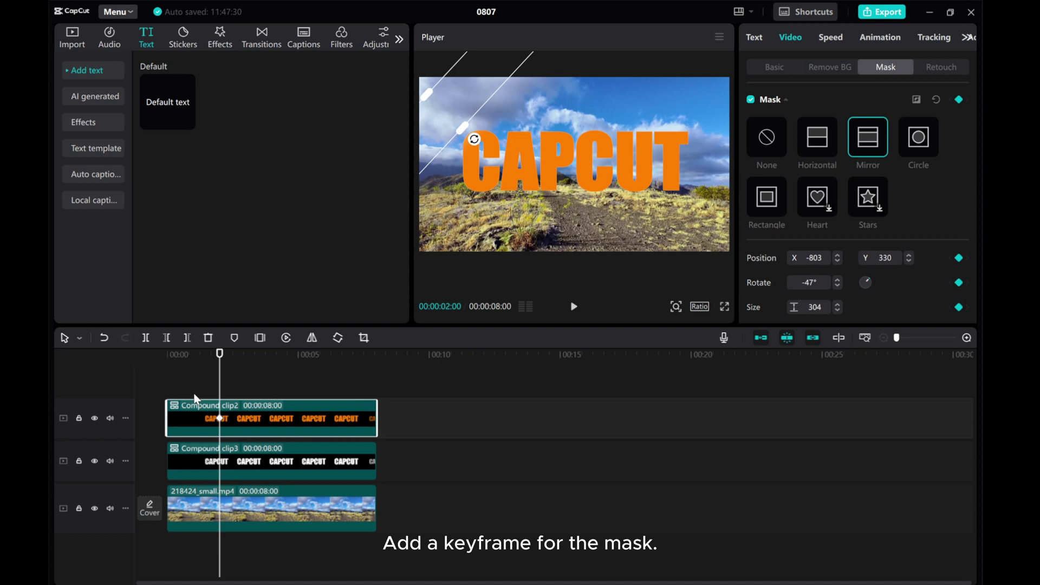
pyautogui.moveTo(219, 392); pyautogui.dragTo(325, 395)
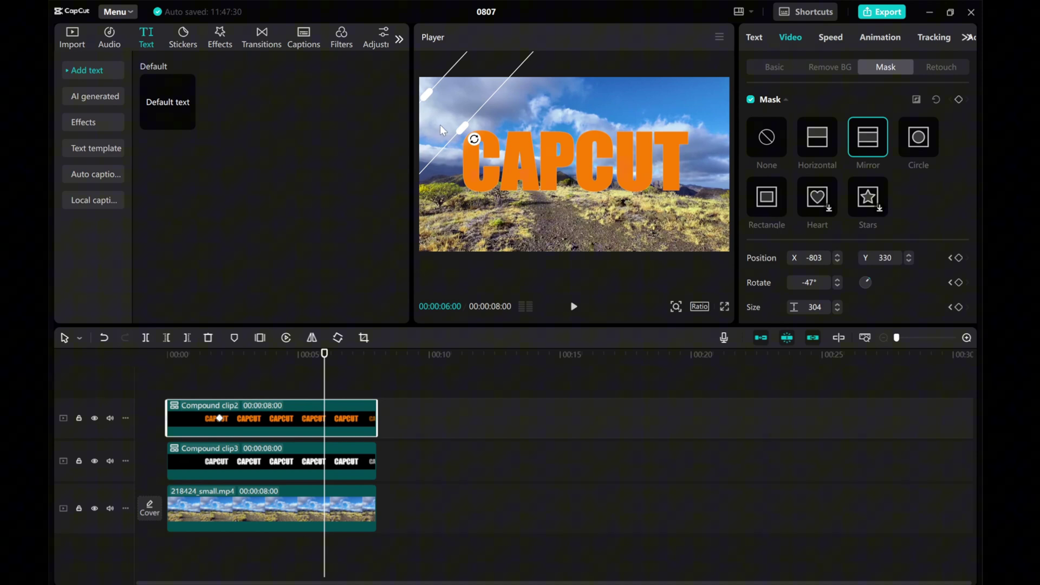
# Step: At six seconds, move the mask band to X 798, Y -322, then return to the start
pyautogui.moveTo(435, 129); pyautogui.dragTo(695, 240)
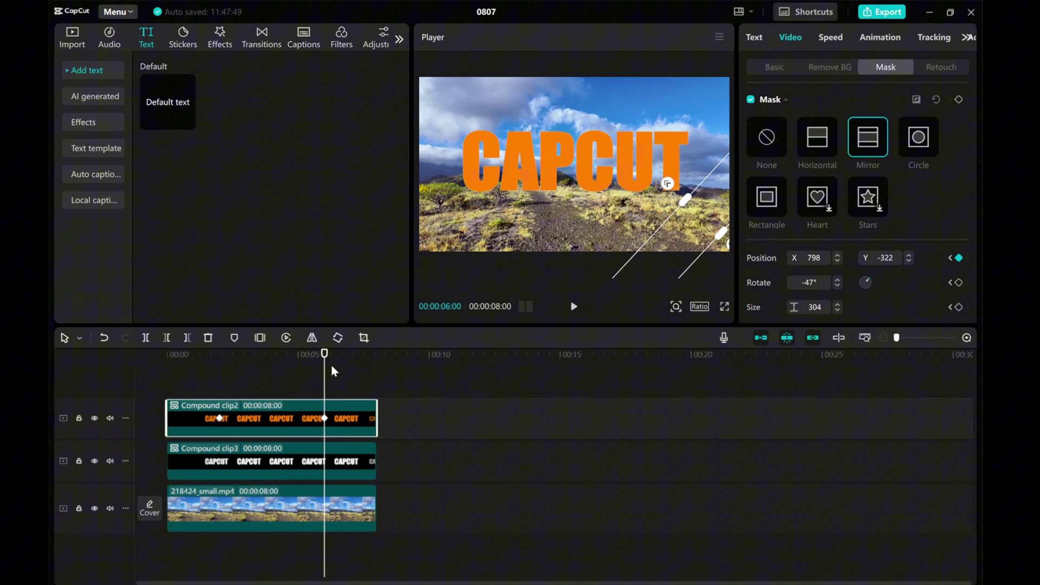
pyautogui.moveTo(324, 375); pyautogui.dragTo(134, 379)
# Step: Deselect the clips and play the preview from the start to check the mask sweep
pyautogui.click(203, 376)
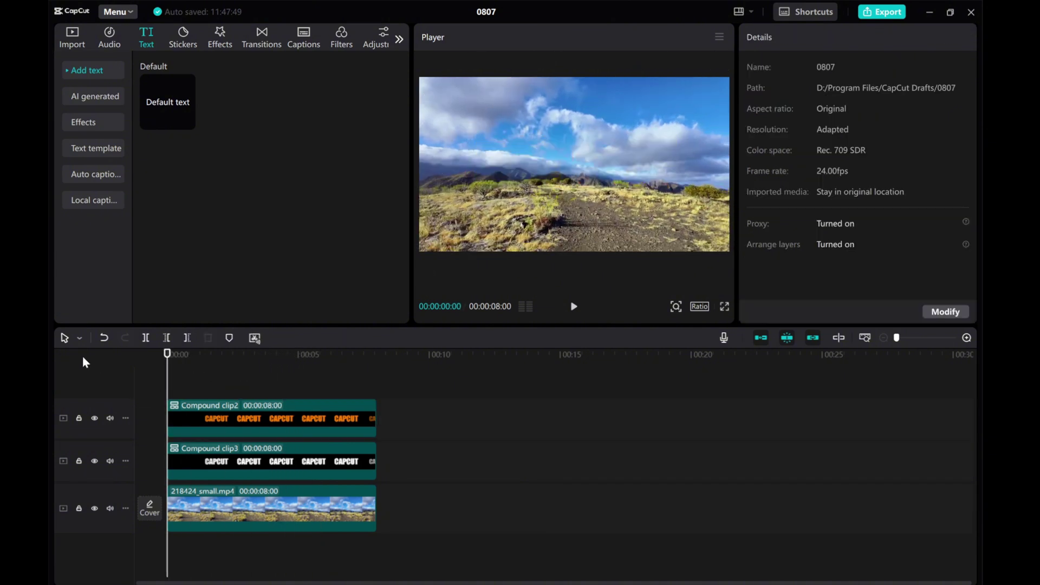
pyautogui.click(574, 306)
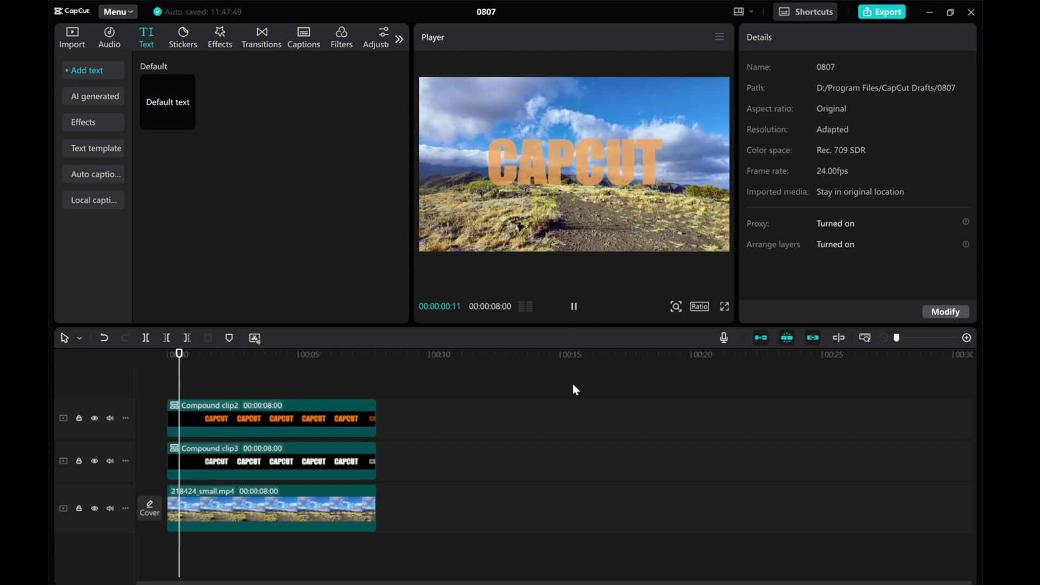